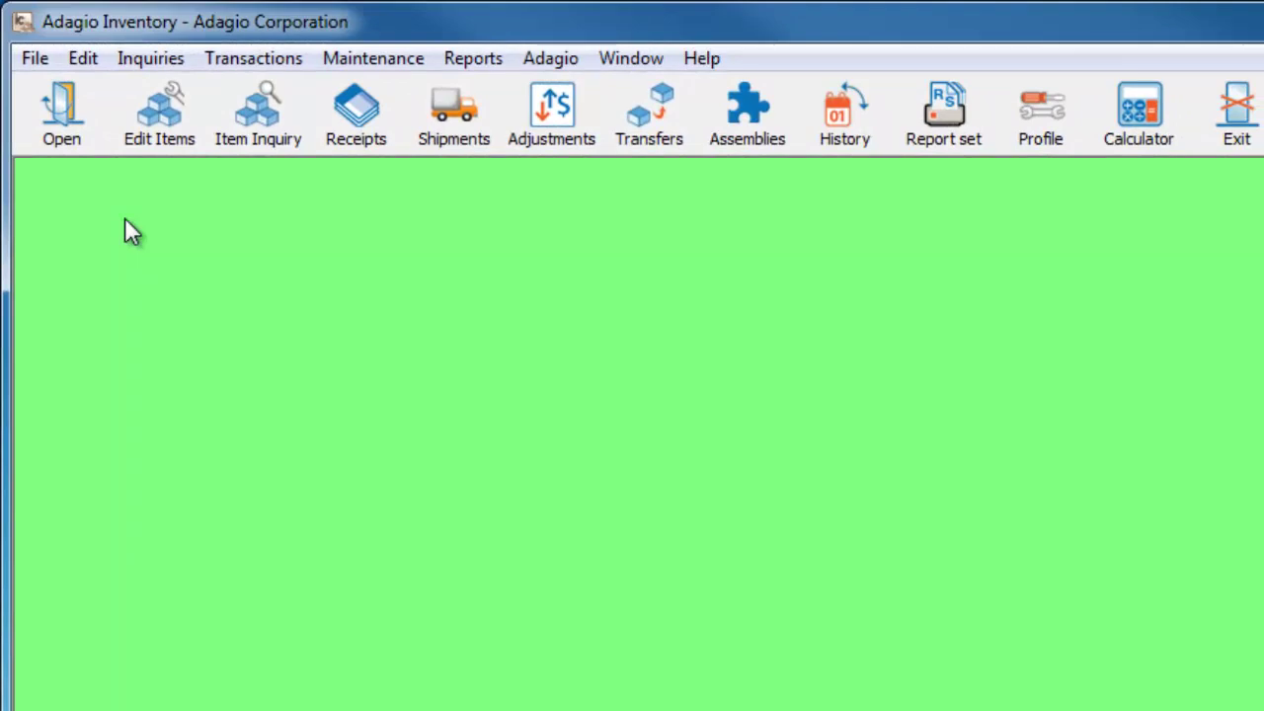
Open the ICMonthEnd automation file from the list of automation files for editing
{"action": "left_click", "coordinate": [81, 59]}
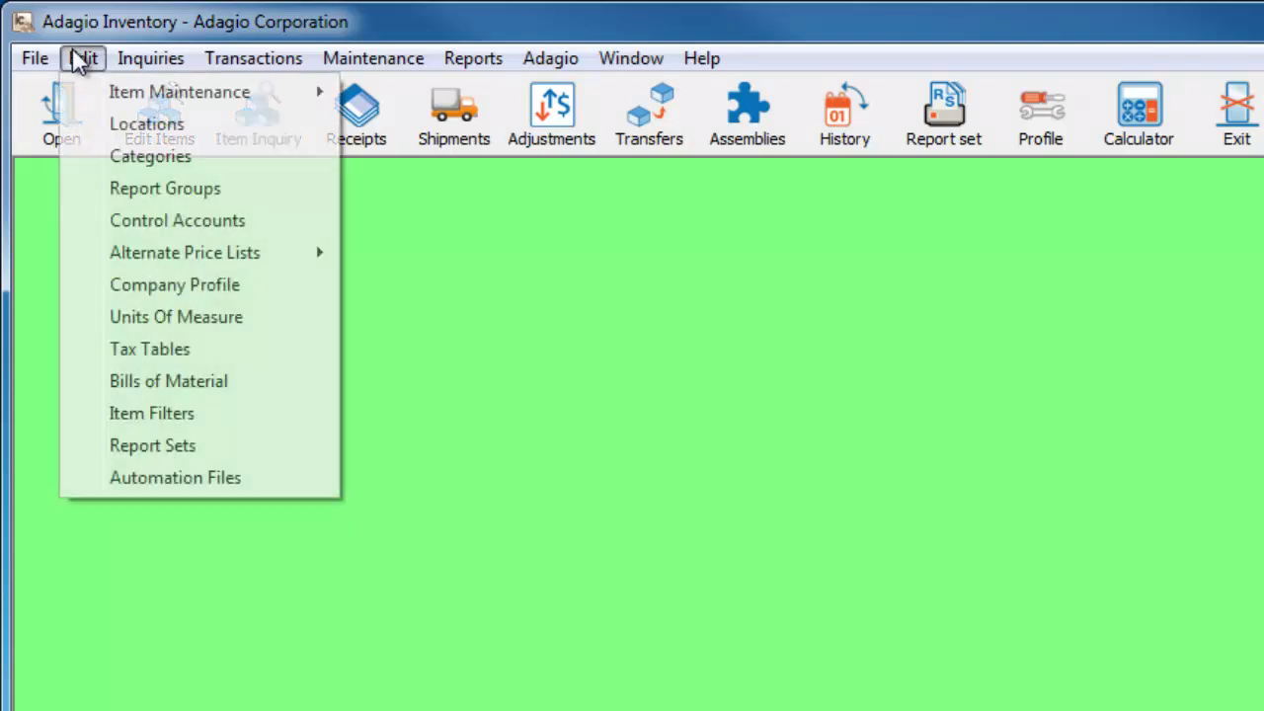
{"action": "left_click", "coordinate": [86, 478]}
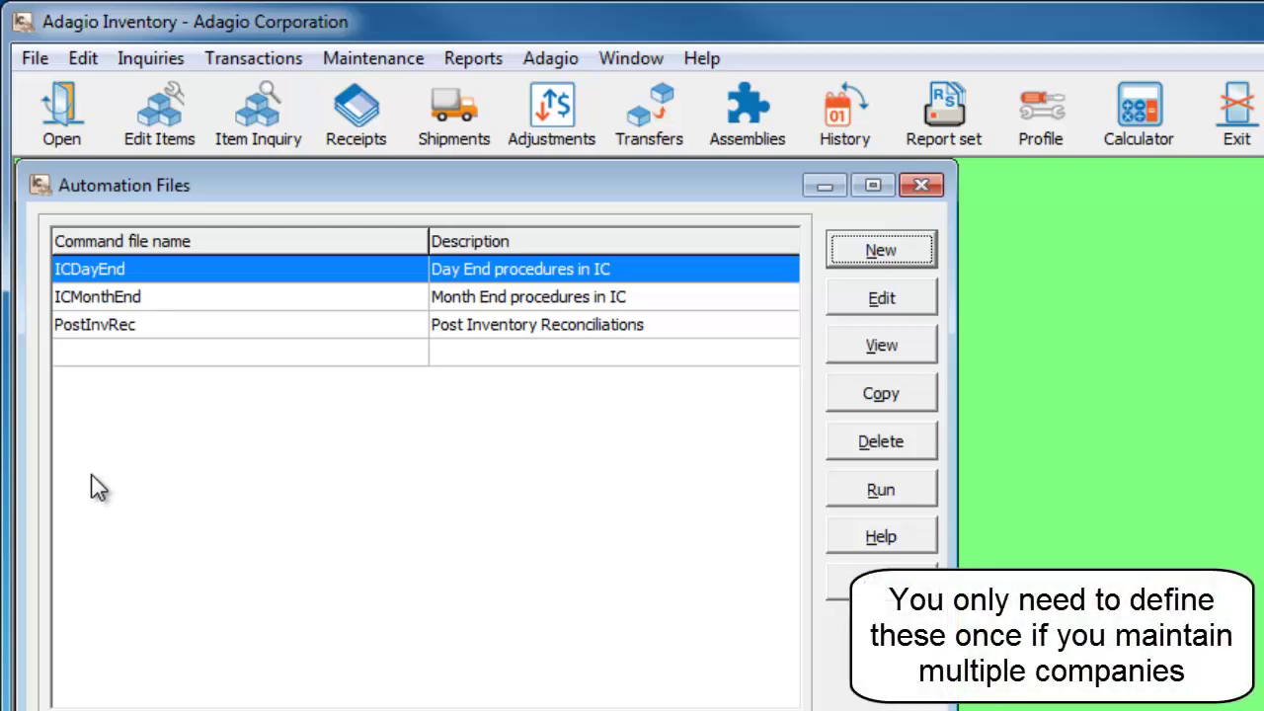
{"action": "left_click", "coordinate": [215, 309]}
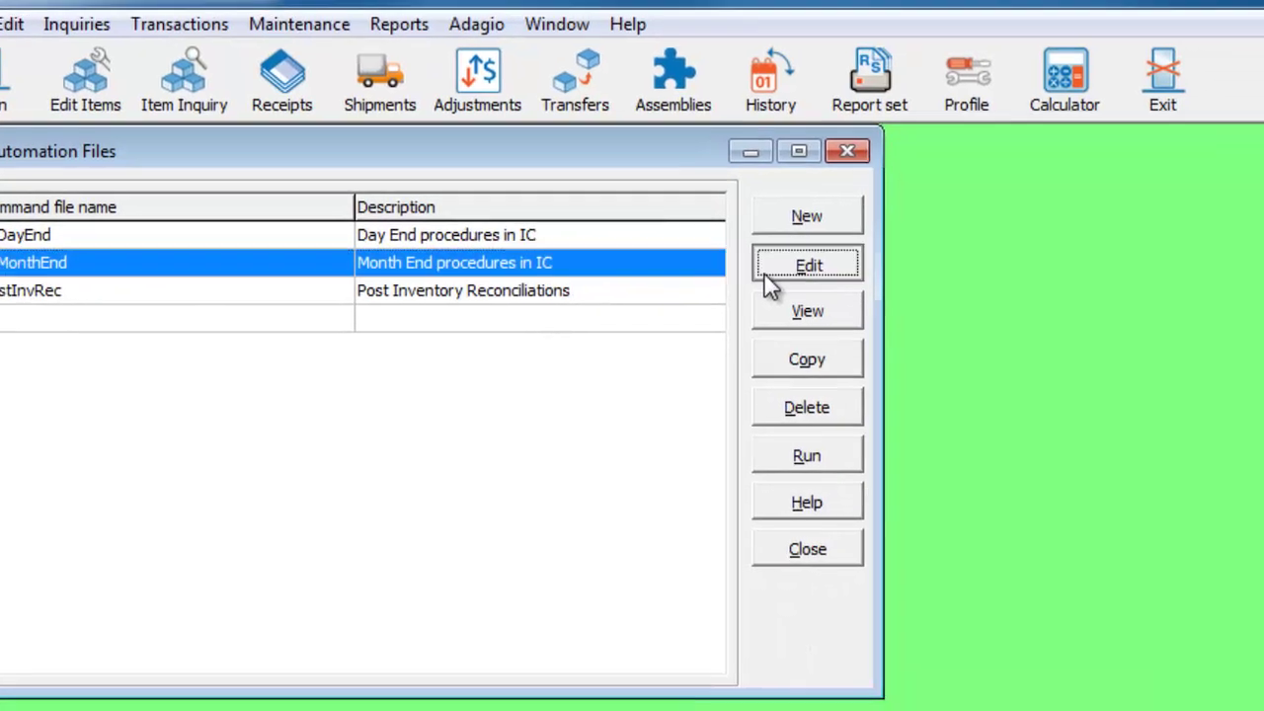
{"action": "left_click", "coordinate": [767, 276]}
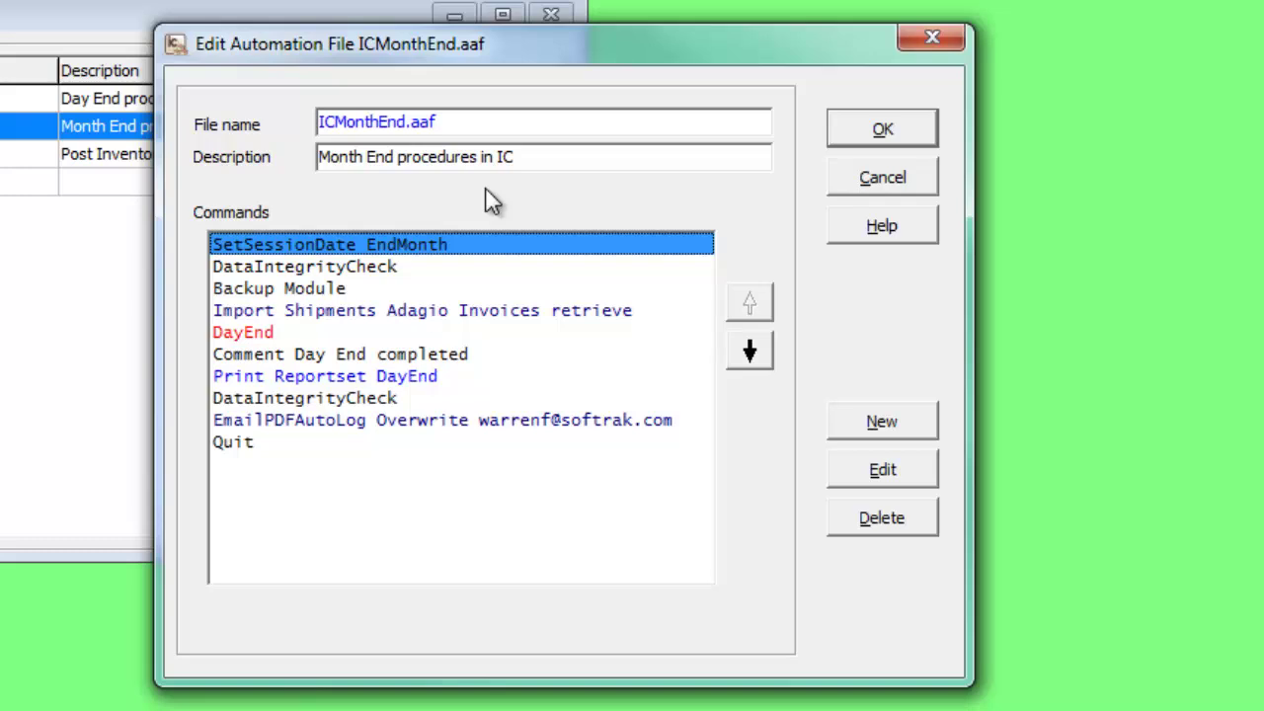
Try PostReconciliation as a new command in the month-end automation file, and discard both the command and the file edits
{"action": "left_click", "coordinate": [845, 420]}
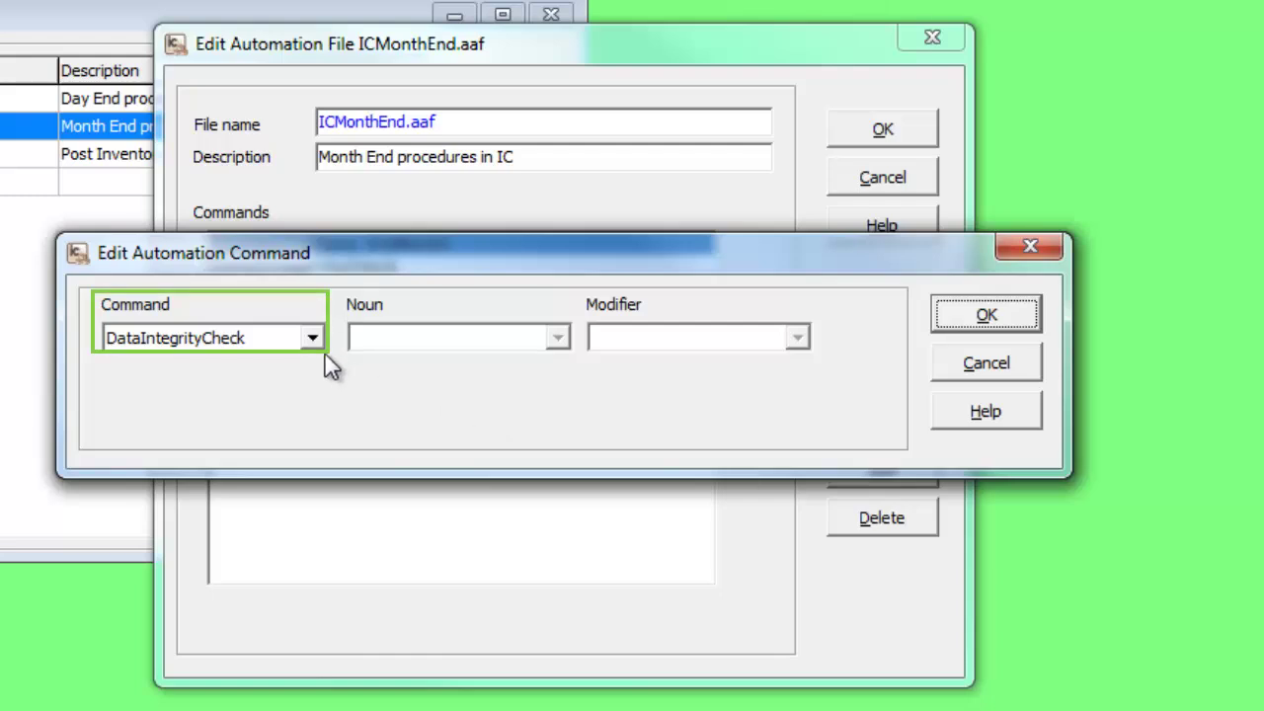
{"action": "left_click", "coordinate": [312, 338]}
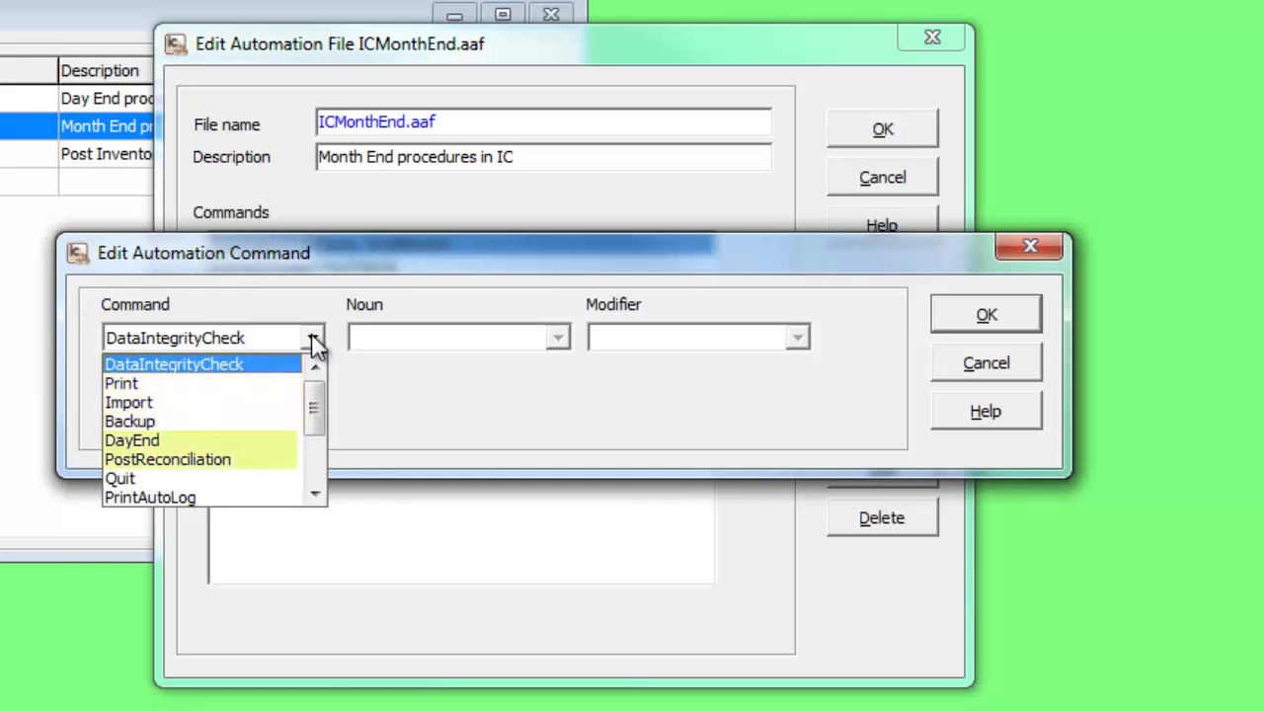
{"action": "left_click", "coordinate": [262, 460]}
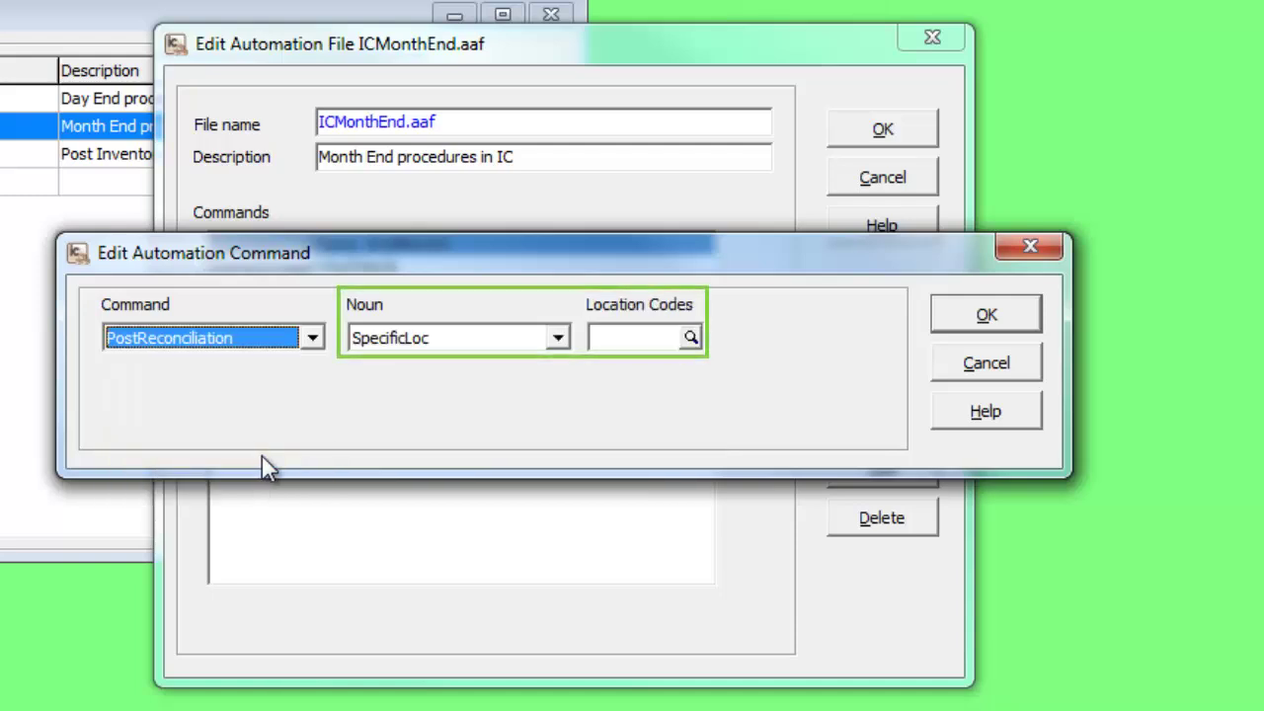
{"action": "left_click", "coordinate": [948, 368]}
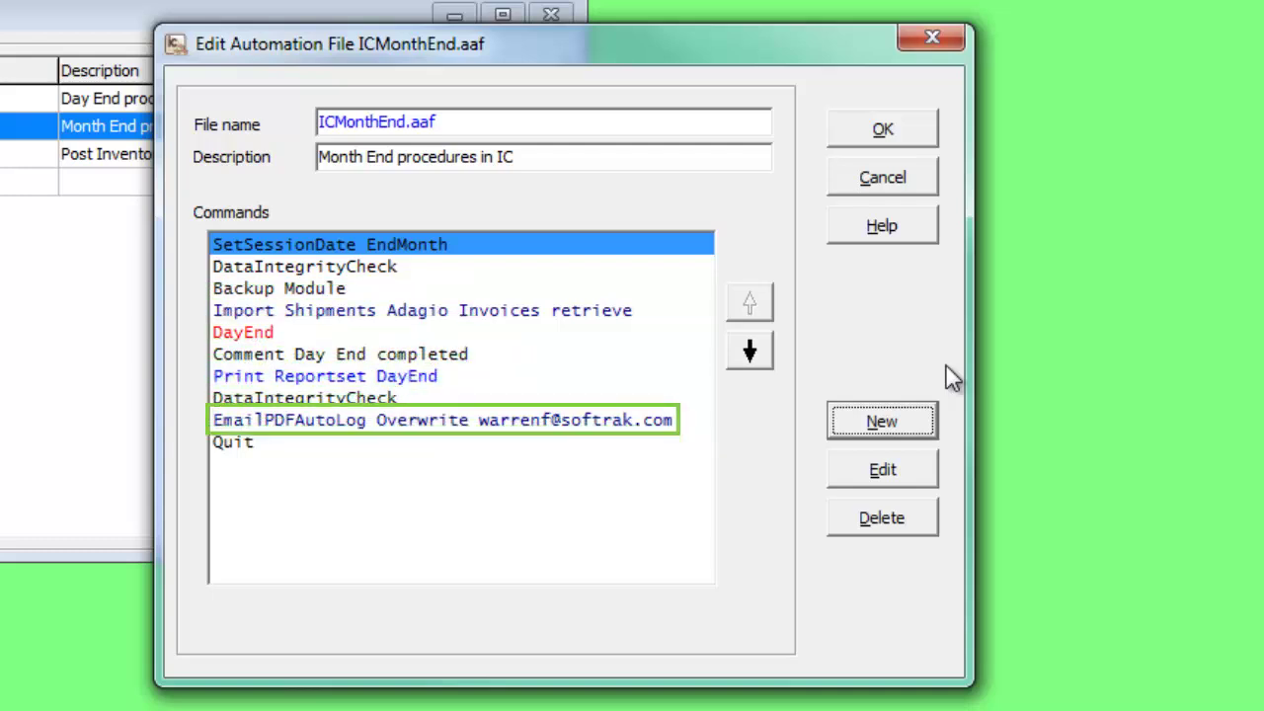
{"action": "left_click", "coordinate": [885, 188]}
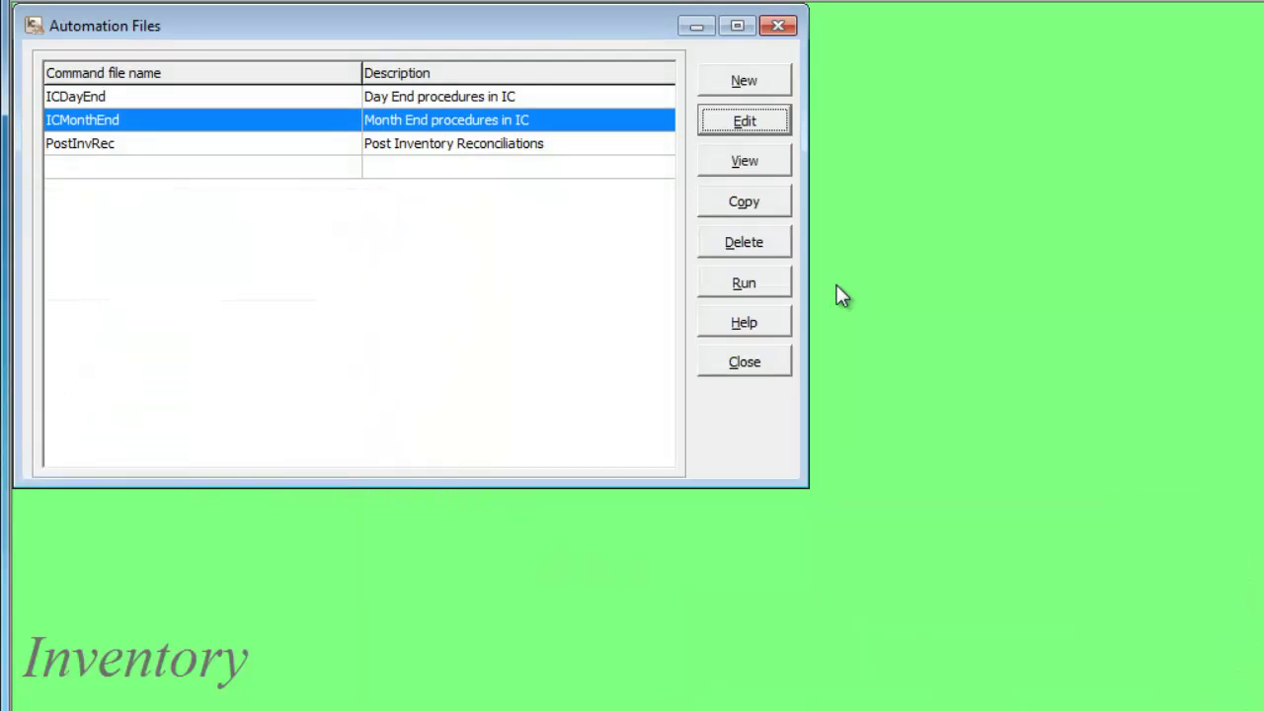
Run the ICMonthEnd automation file, agreeing to close all windows, and widen the automation log on both sides
{"action": "left_click", "coordinate": [770, 283]}
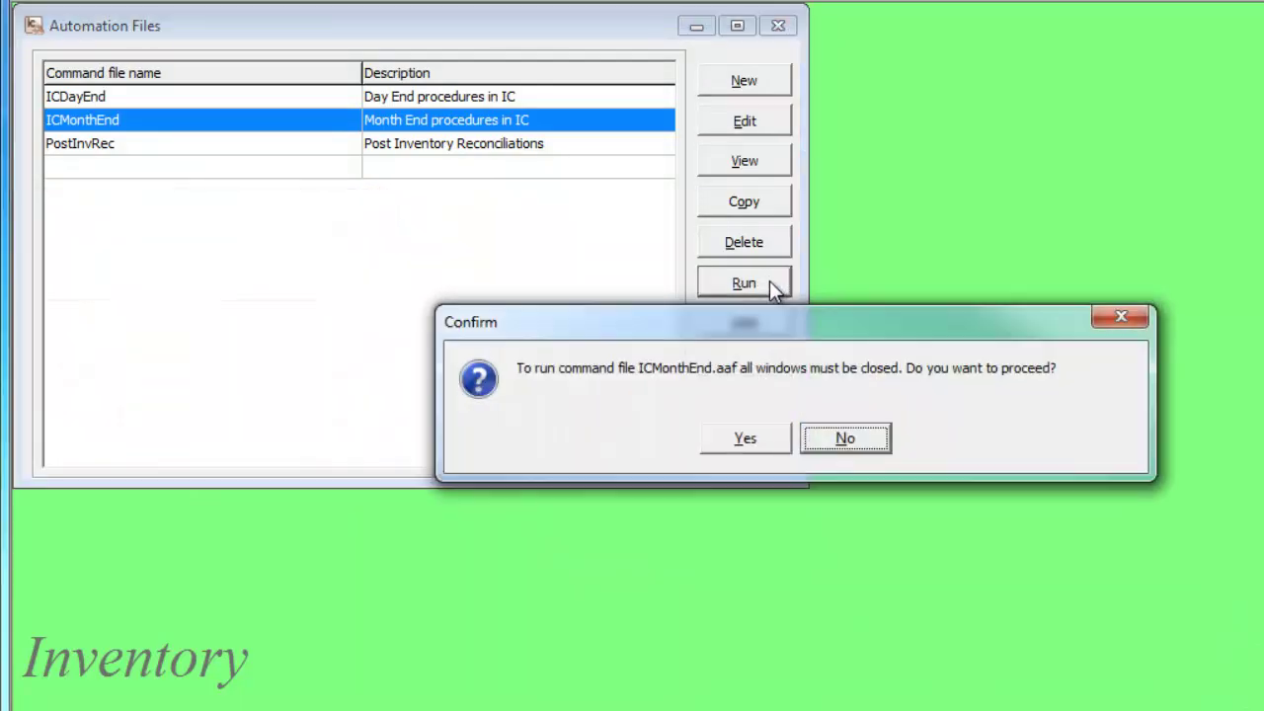
{"action": "left_click", "coordinate": [767, 438]}
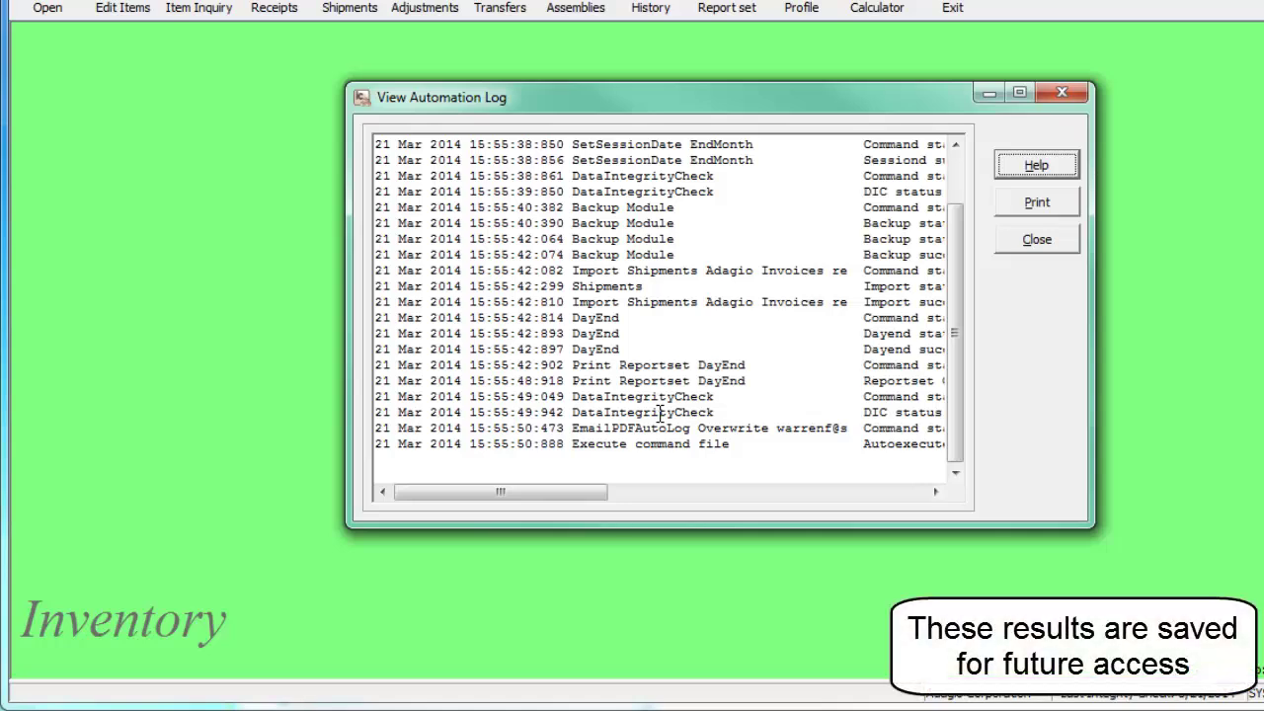
{"action": "left_click_drag", "start_coordinate": [346, 408], "coordinate": [85, 408]}
{"action": "left_click_drag", "start_coordinate": [1091, 420], "coordinate": [1263, 407]}
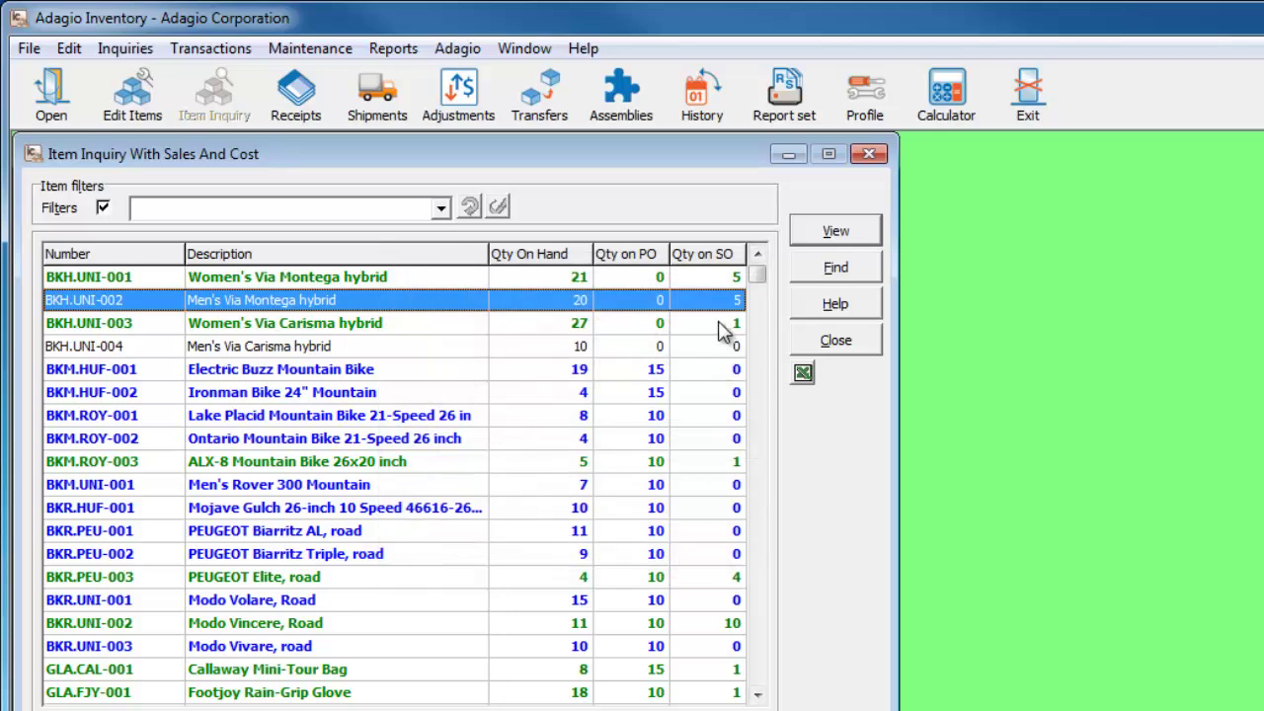
Load the transaction history of item BKH.UNI-002 and view the PDF invoice of the 12/17/2007 shipment
{"action": "left_click", "coordinate": [808, 237]}
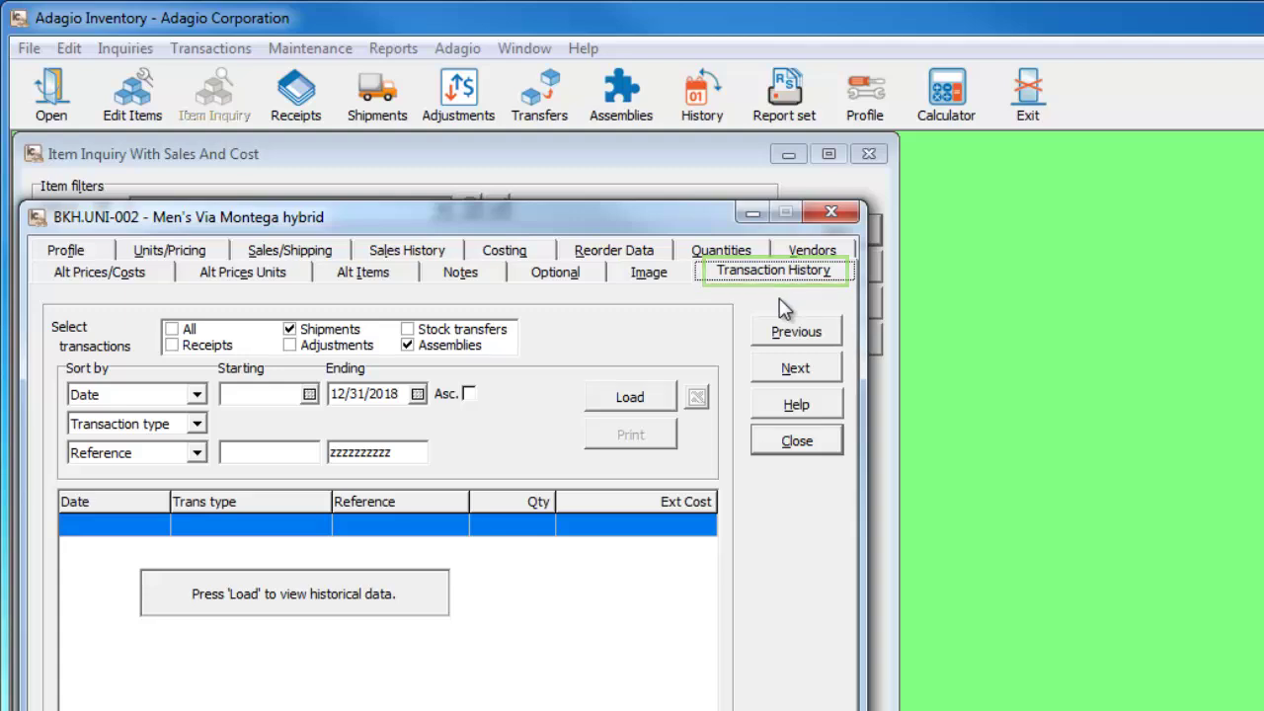
{"action": "left_click", "coordinate": [668, 413]}
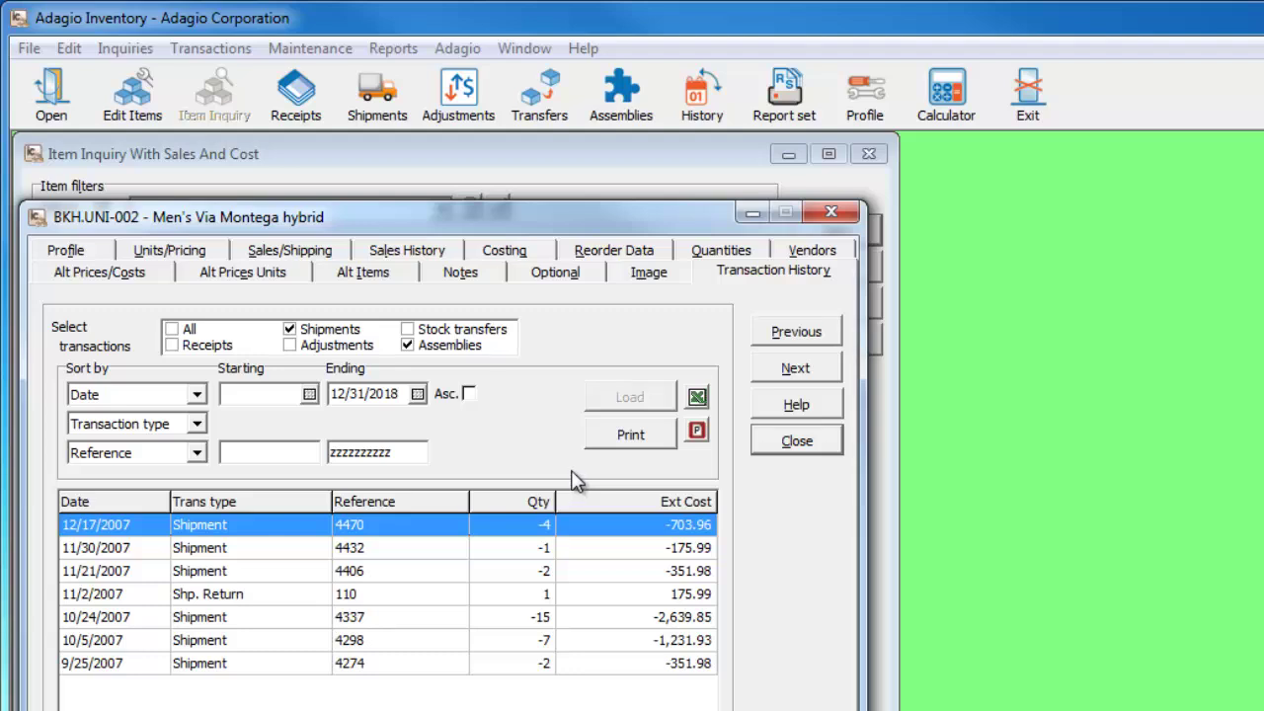
{"action": "left_click", "coordinate": [697, 433]}
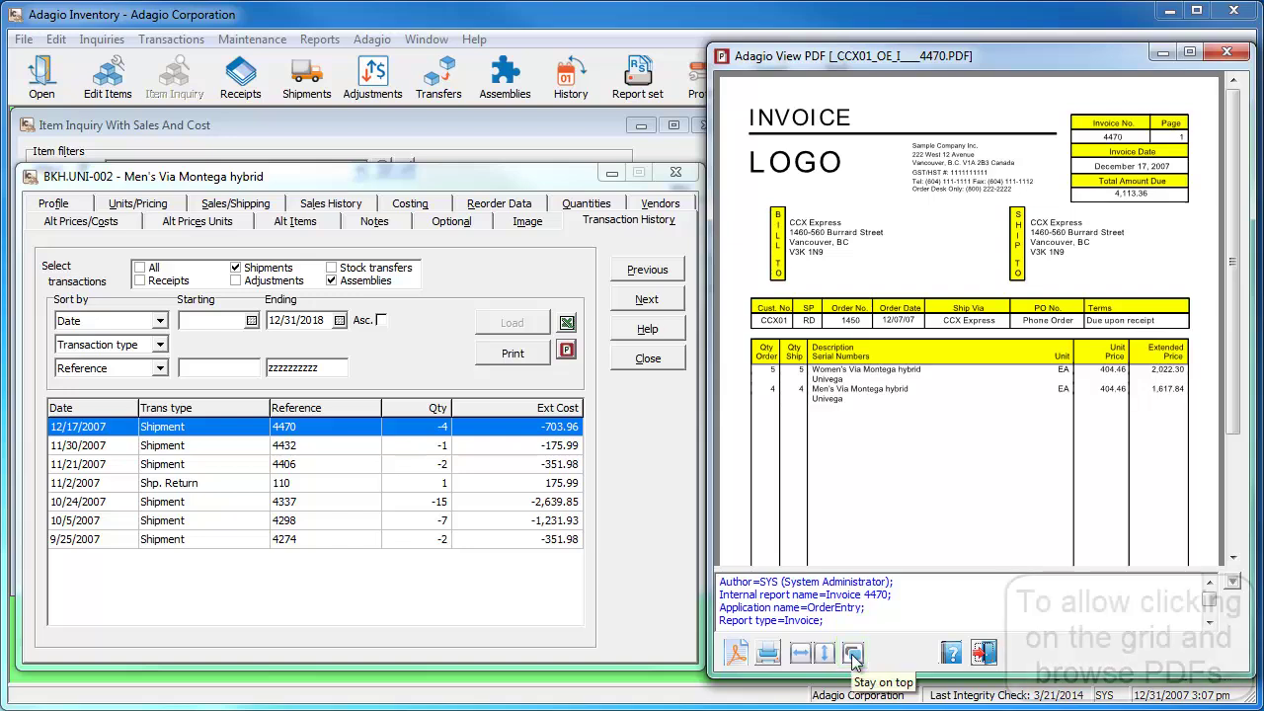
Set the PDF viewer to stay on top and browse the documents for the 11/30/2007 shipment and the 11/2/2007 shipment return
{"action": "left_click", "coordinate": [854, 654]}
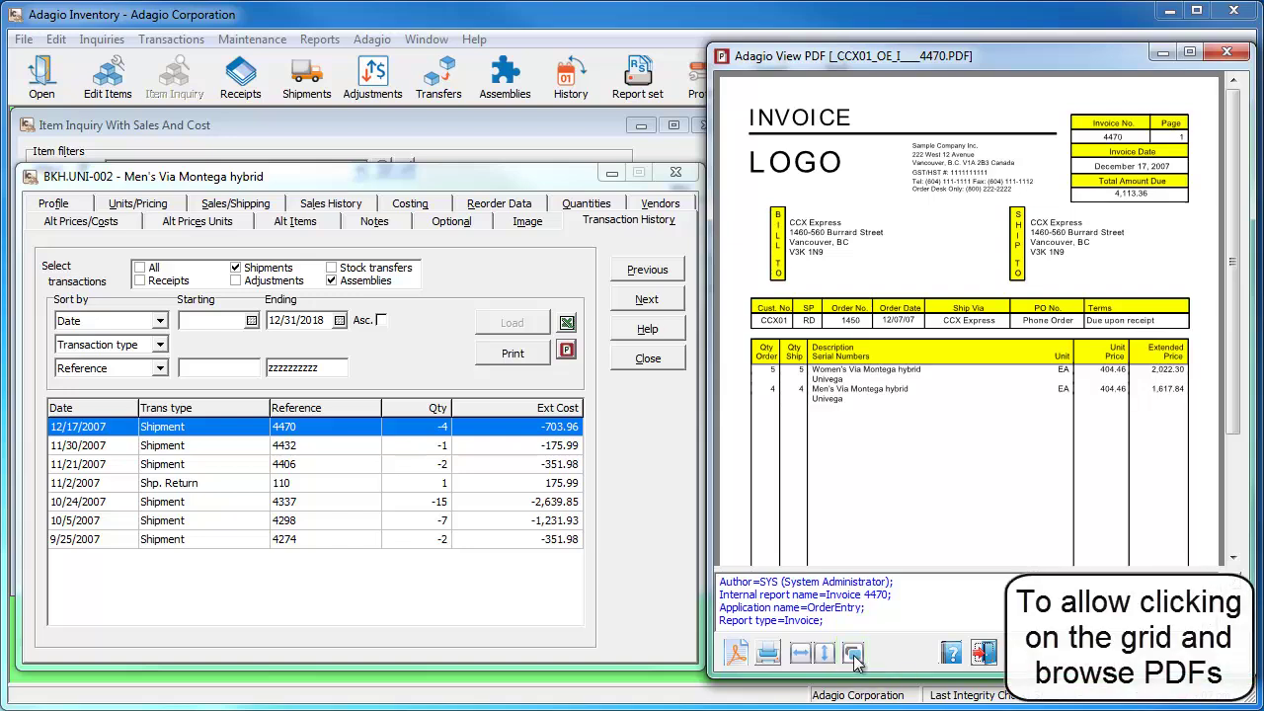
{"action": "left_click", "coordinate": [502, 445]}
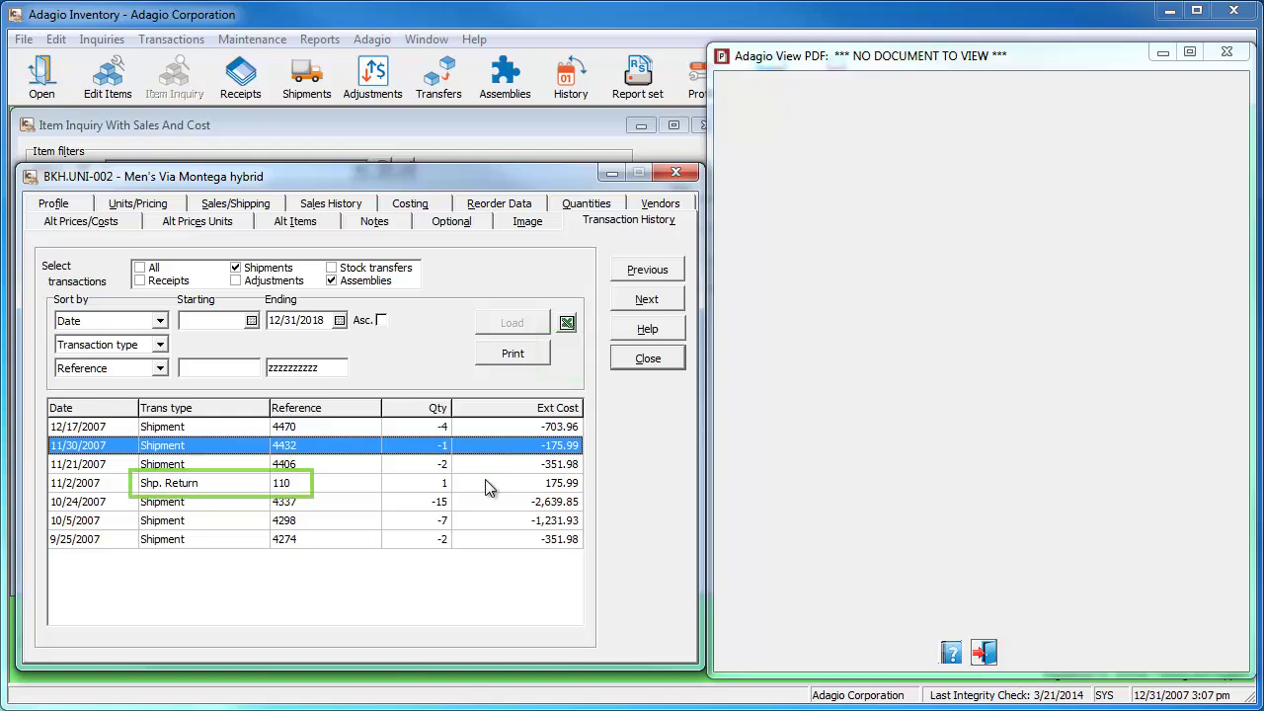
{"action": "double_click", "coordinate": [485, 483]}
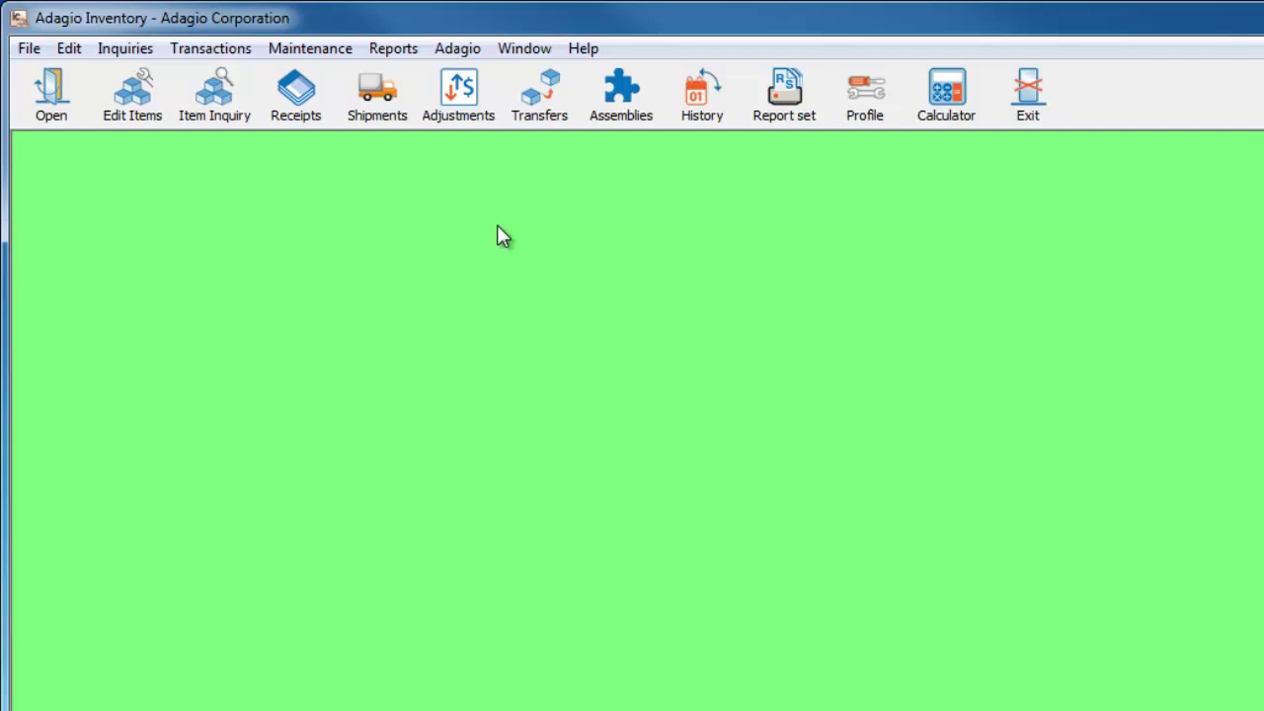
Start an assembly of master item GLT.KIT-001 using bill of material W01, Women's starter kit components
{"action": "left_click", "coordinate": [620, 132]}
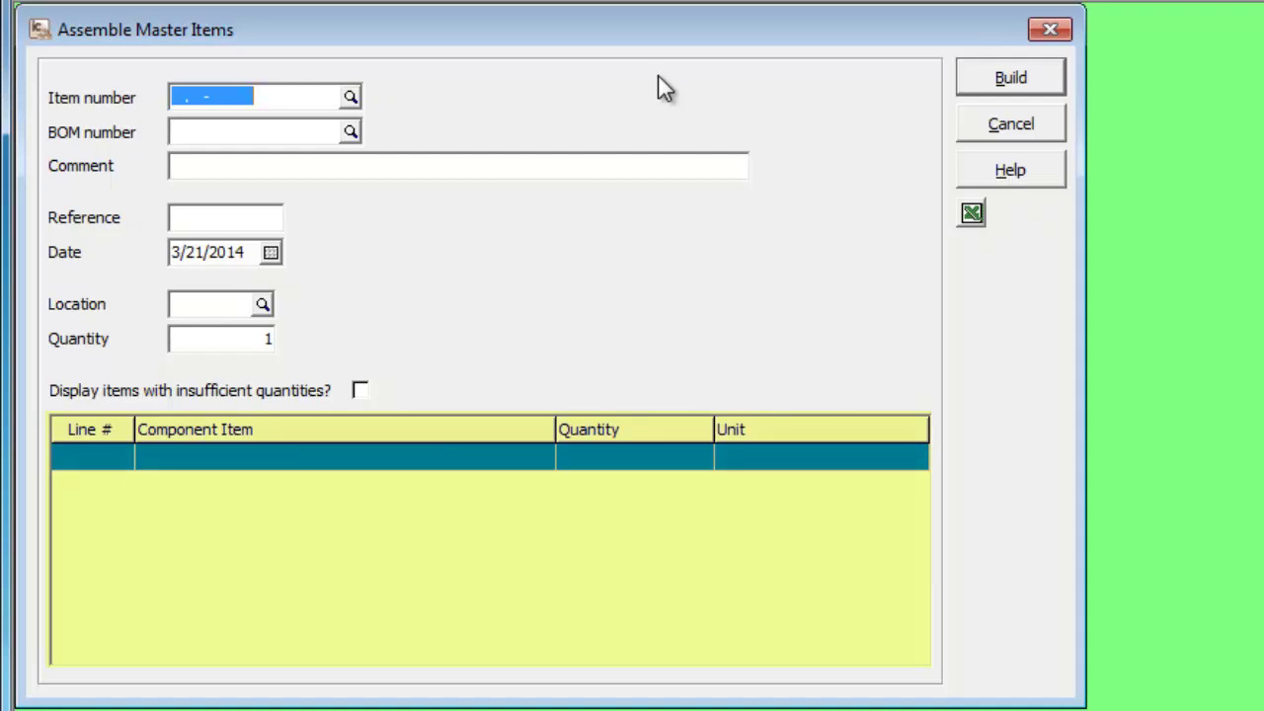
{"action": "left_click", "coordinate": [350, 98]}
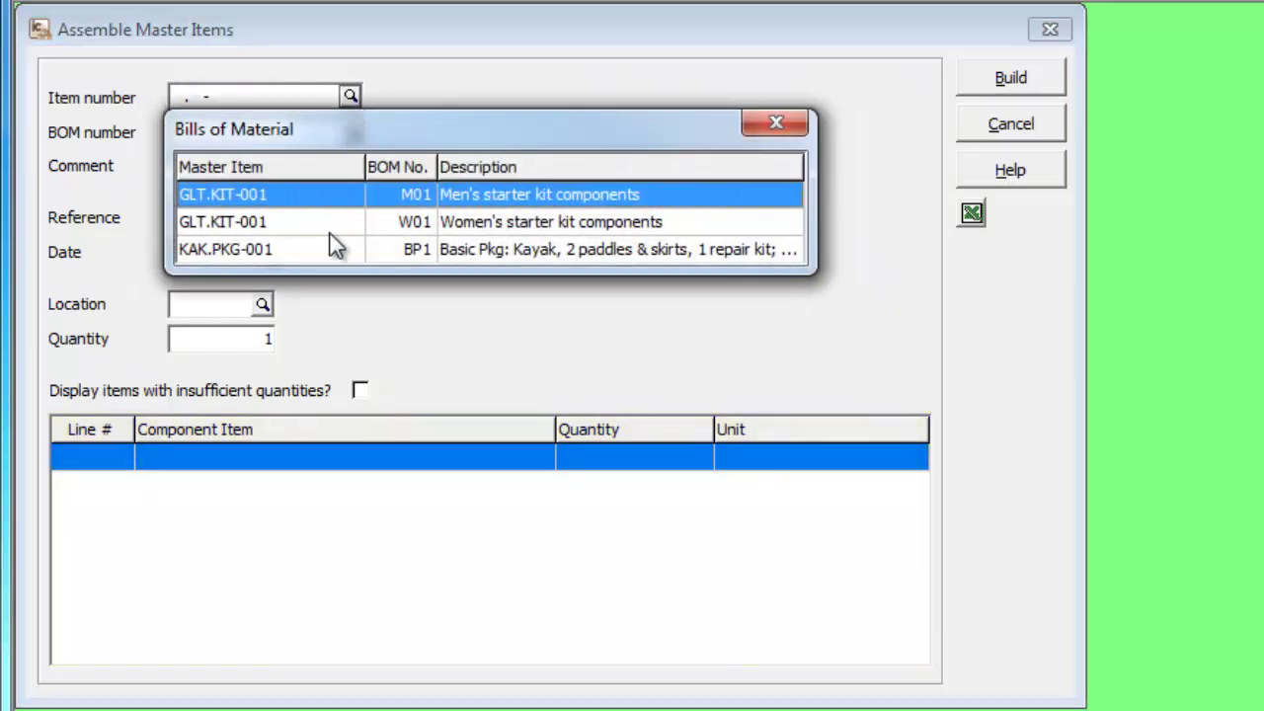
{"action": "left_click", "coordinate": [328, 230]}
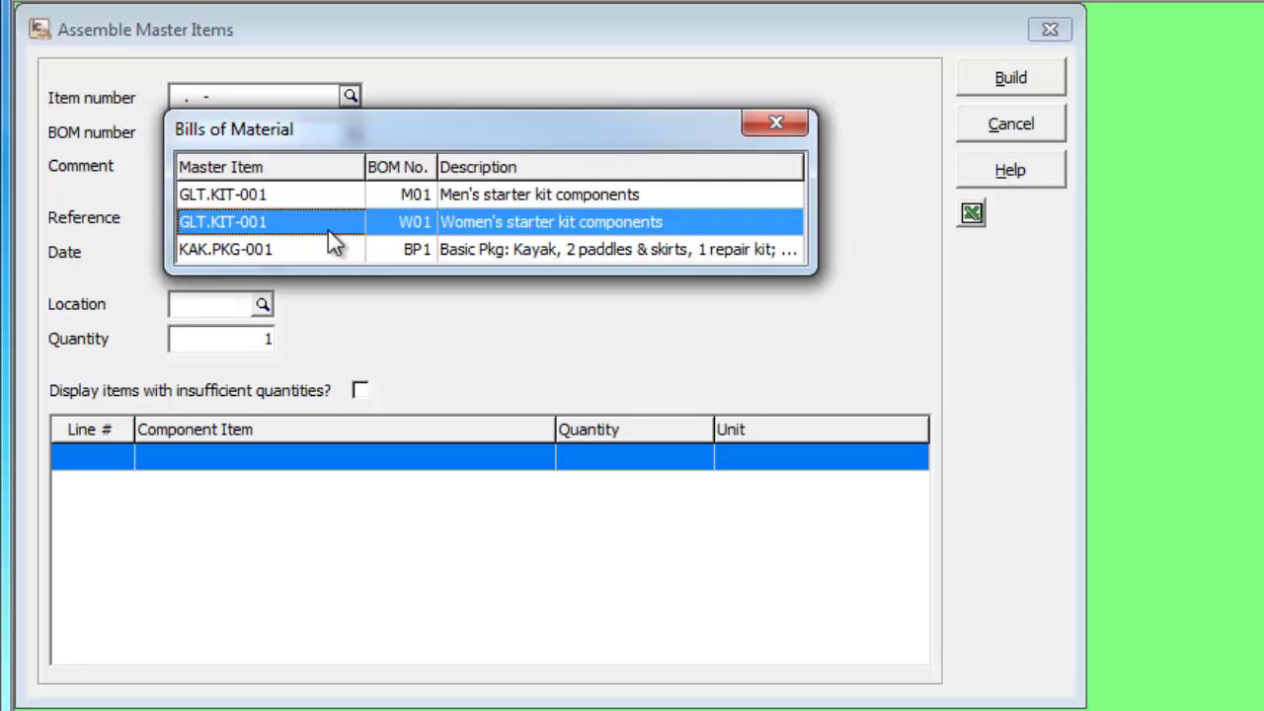
{"action": "double_click", "coordinate": [328, 230]}
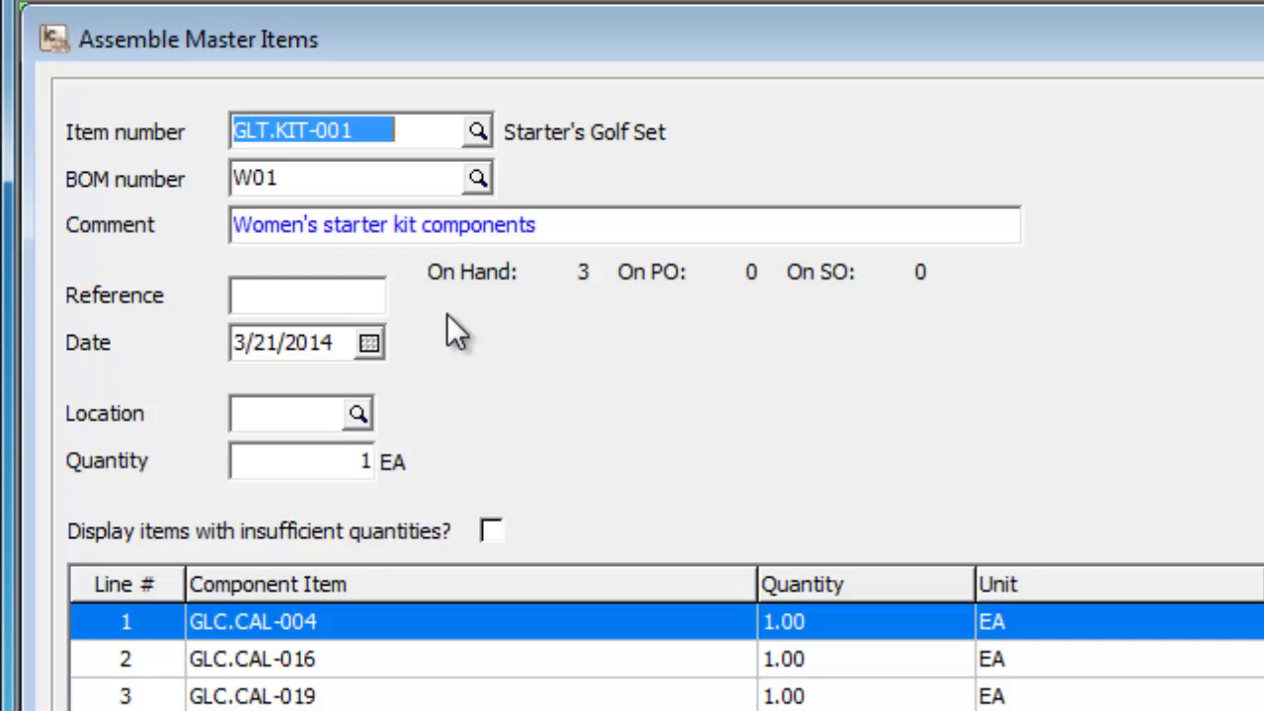
Set the assembly's location to BC, Vancouver Retail Store, enter 81Eupg as the reference, and build it
{"action": "left_click", "coordinate": [359, 415]}
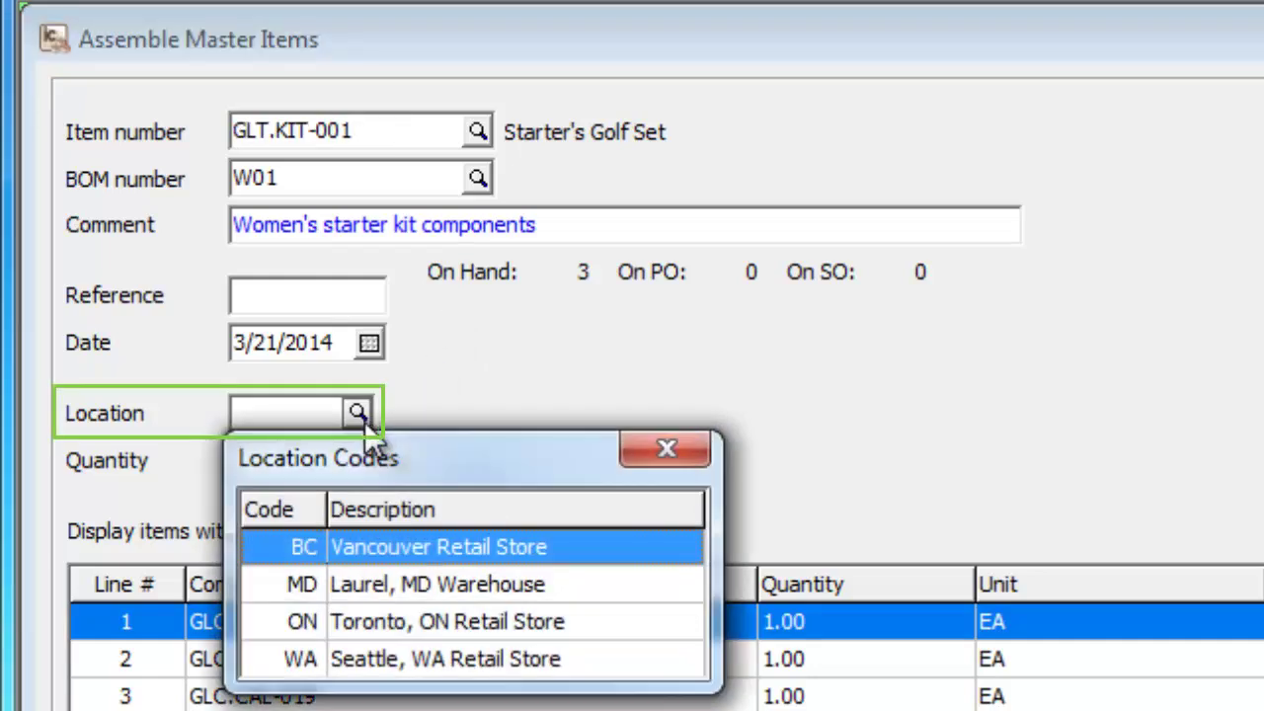
{"action": "double_click", "coordinate": [376, 551]}
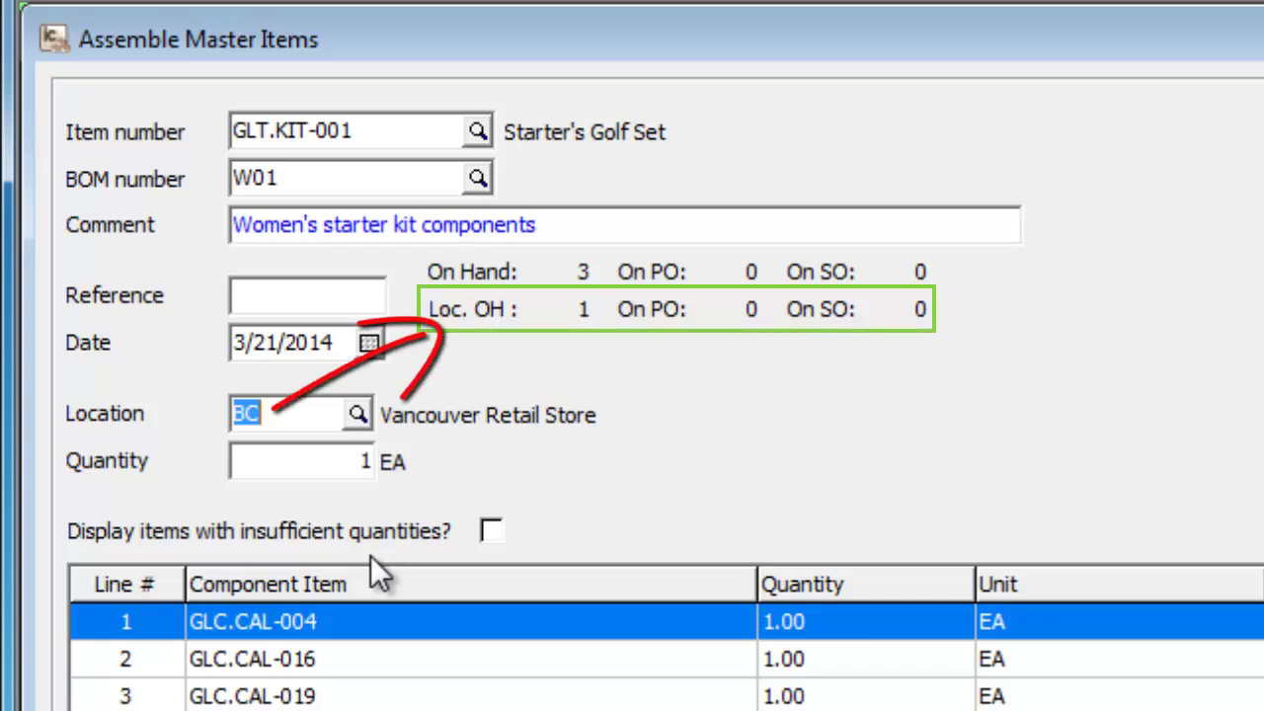
{"action": "left_click", "coordinate": [327, 303]}
{"action": "type", "text": "81Eupg"}
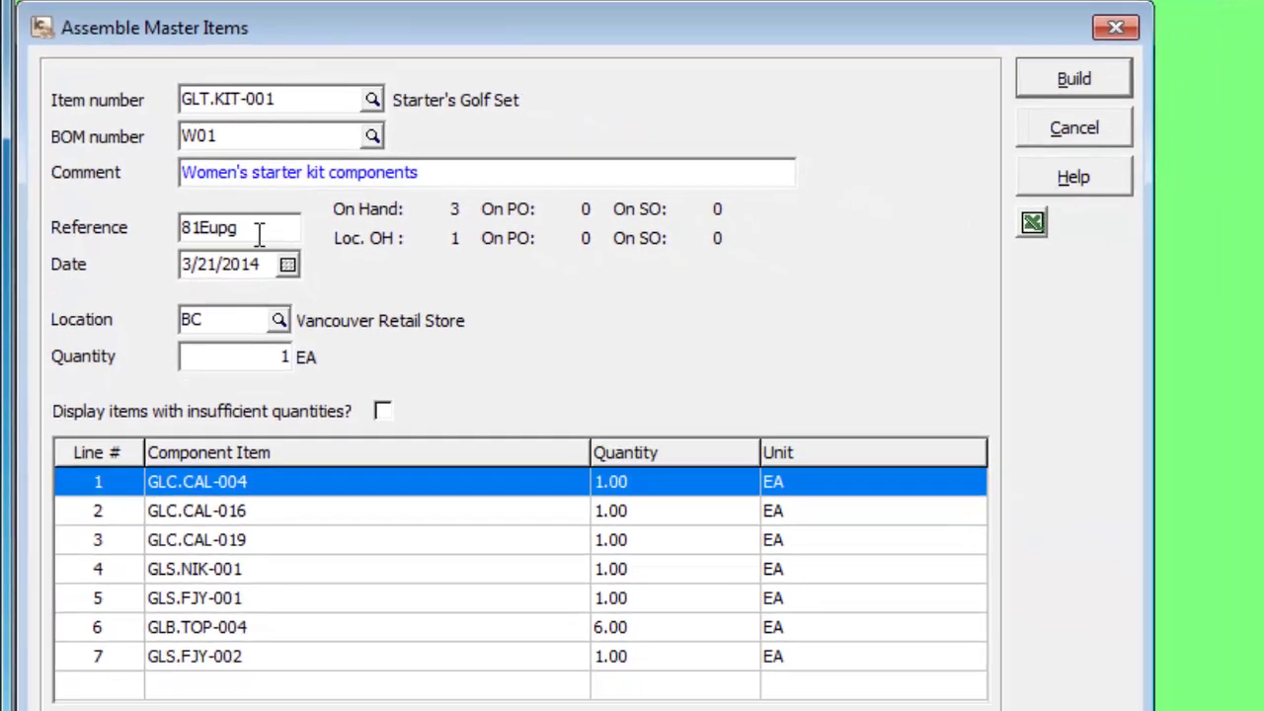
{"action": "left_click", "coordinate": [1000, 84]}
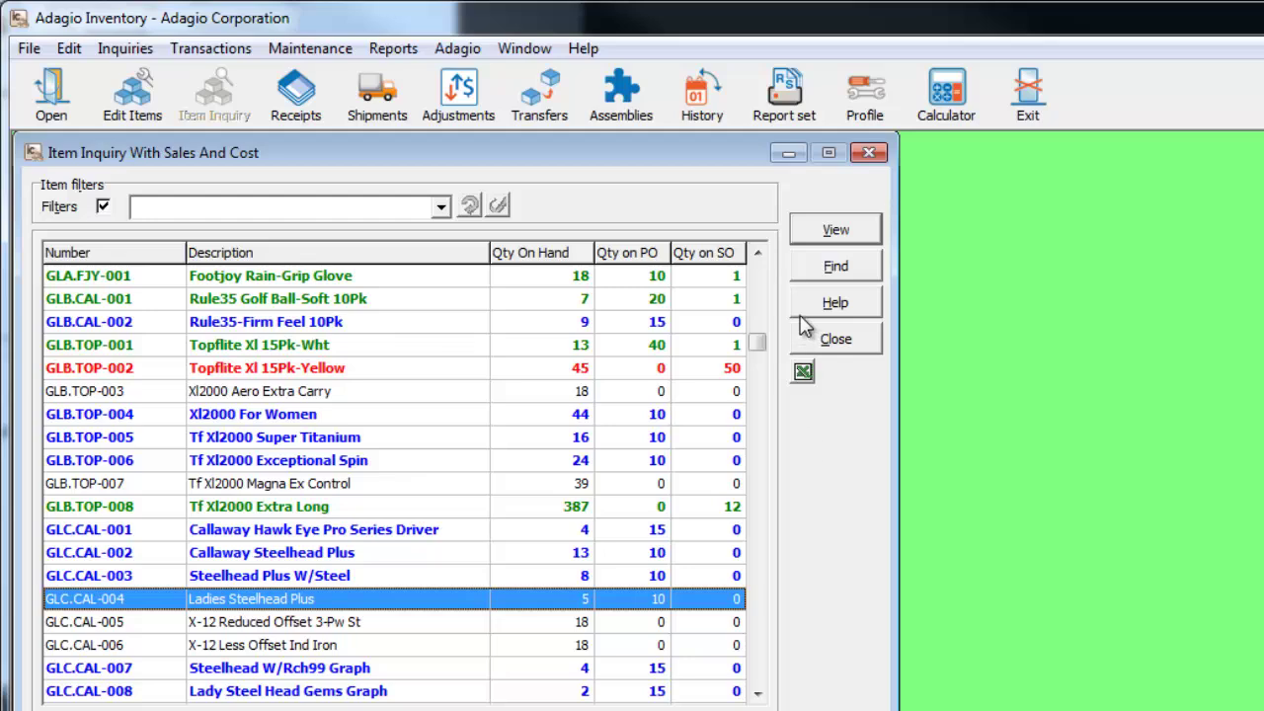
Load the shipment and assembly transaction history of component item GLC.CAL-004, Ladies Steelhead Plus
{"action": "left_click", "coordinate": [805, 248]}
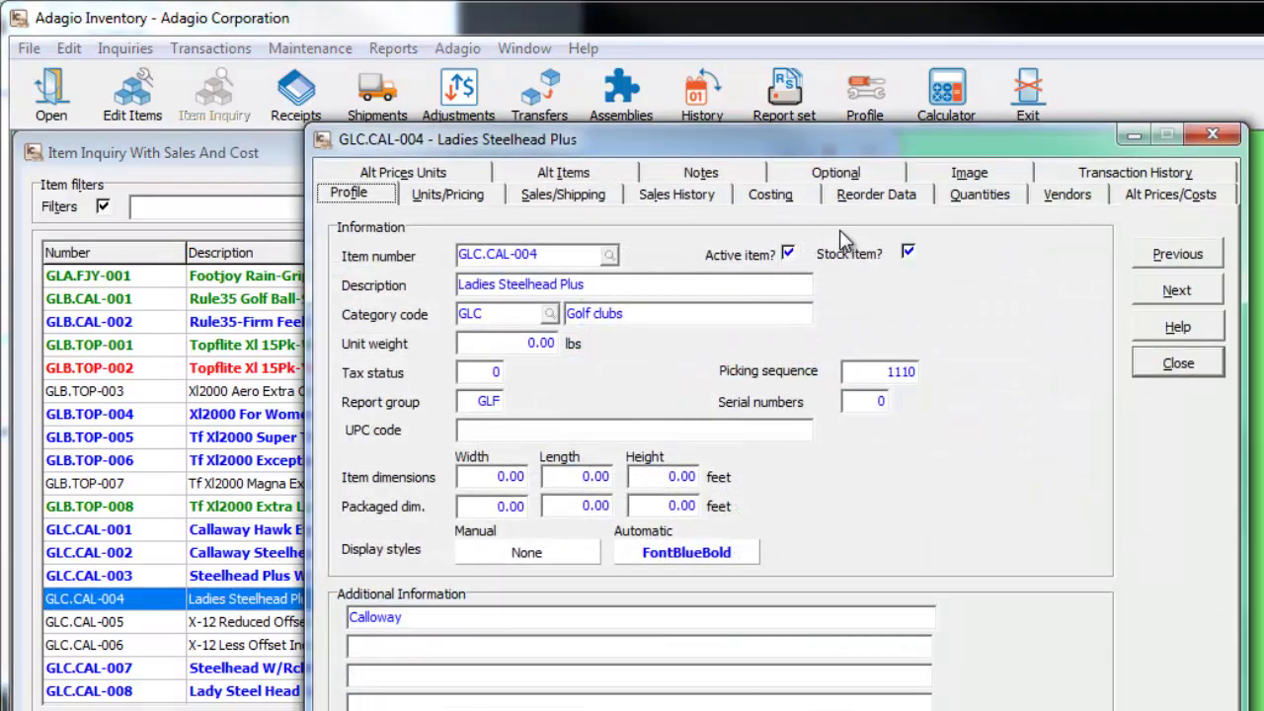
{"action": "left_click", "coordinate": [1050, 178]}
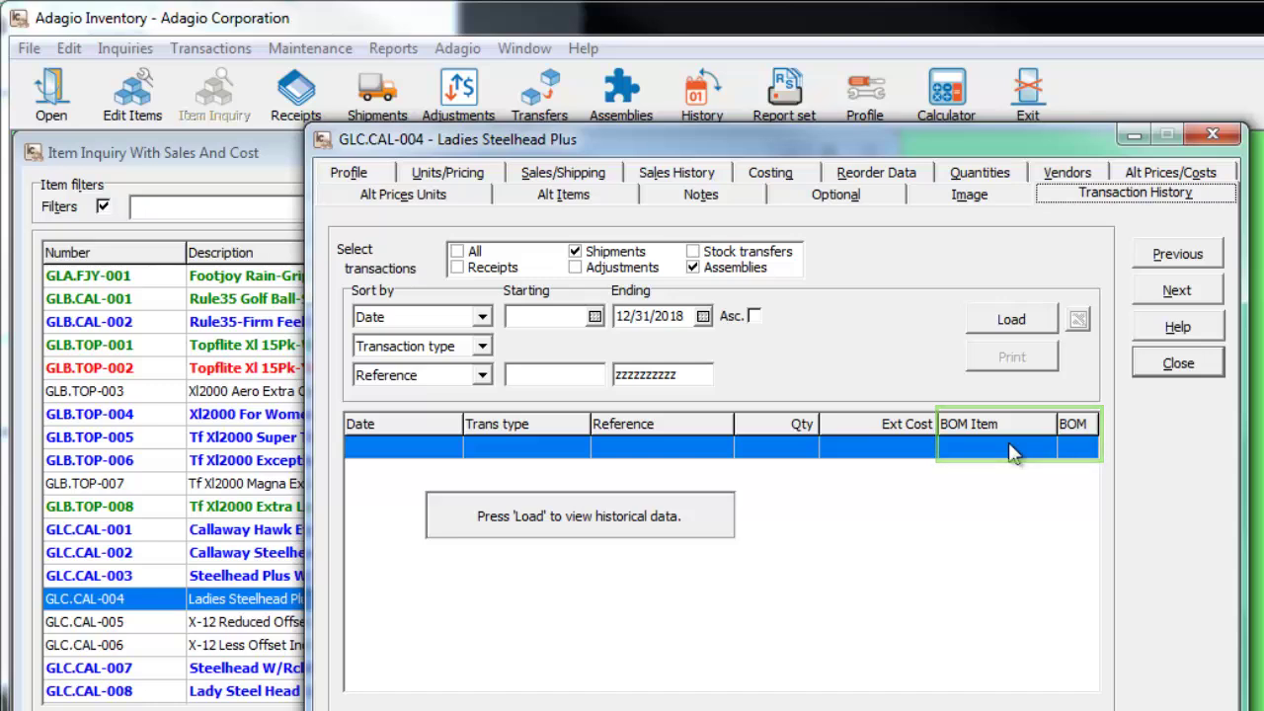
{"action": "left_click", "coordinate": [1008, 330]}
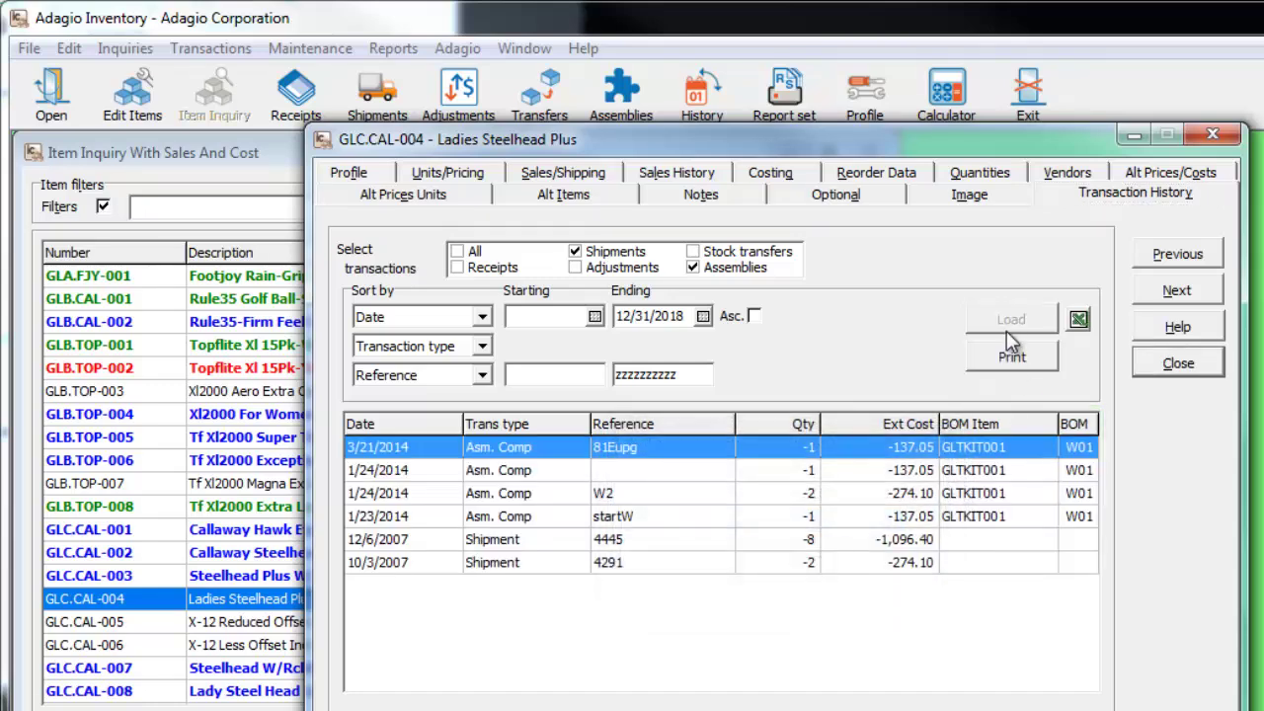